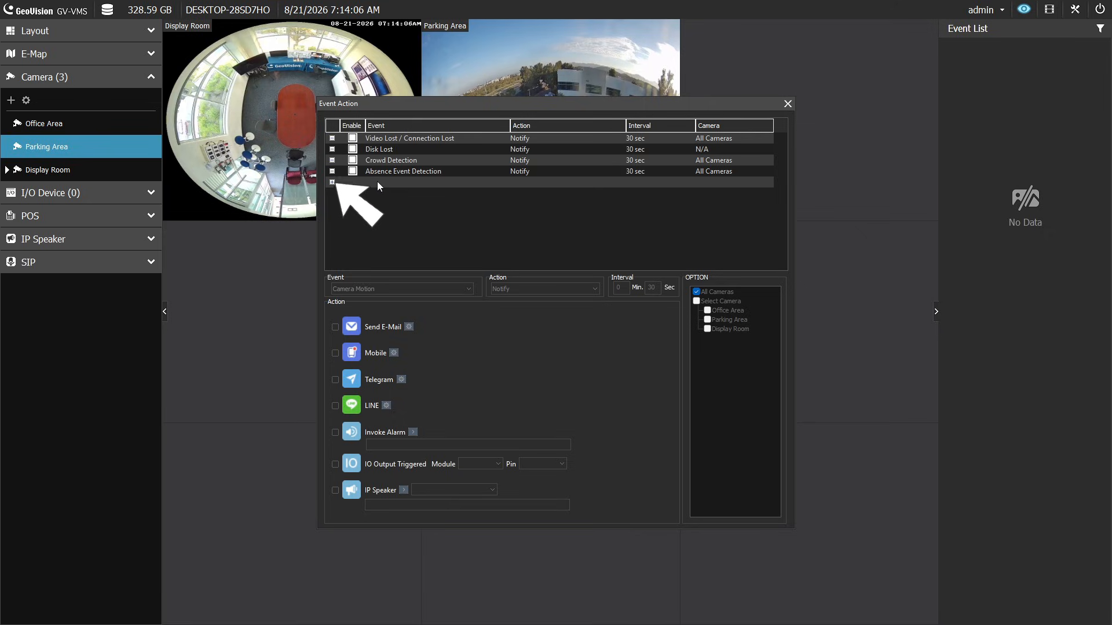
# Add a new event action entry, set its event to PVD Motion and enable it.
pyautogui.click(332, 181)
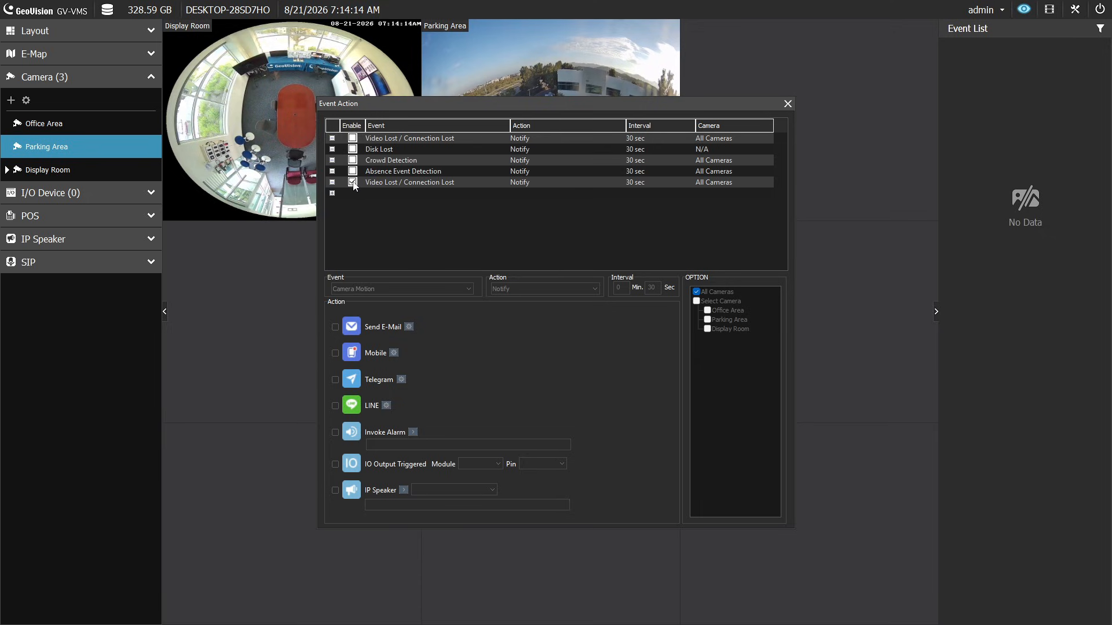
pyautogui.click(353, 183)
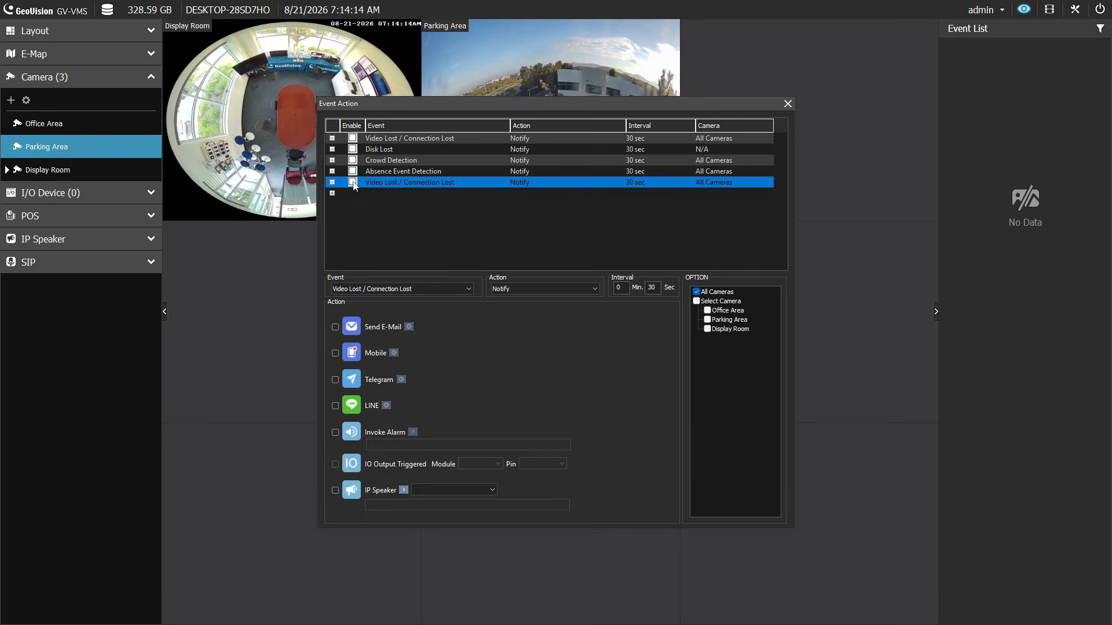
pyautogui.click(464, 287)
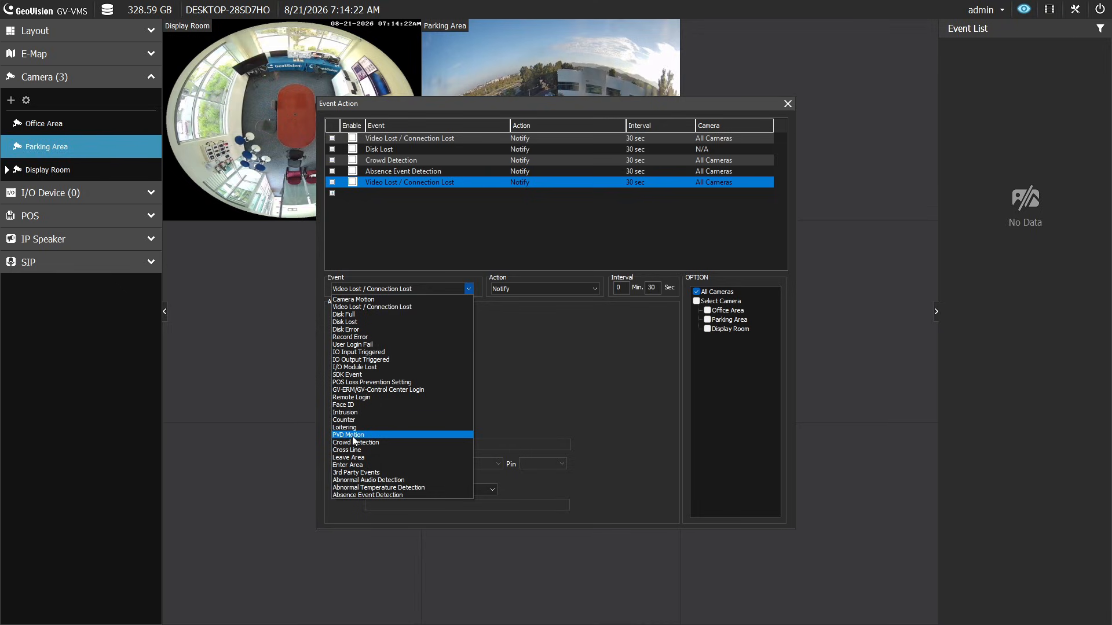
pyautogui.click(353, 435)
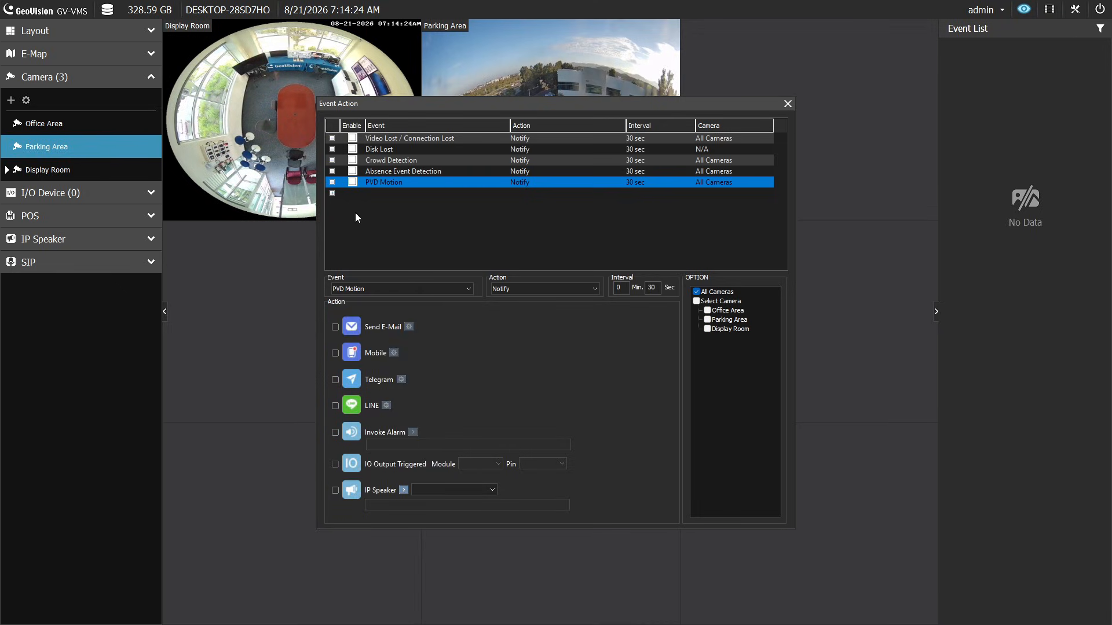
pyautogui.click(354, 184)
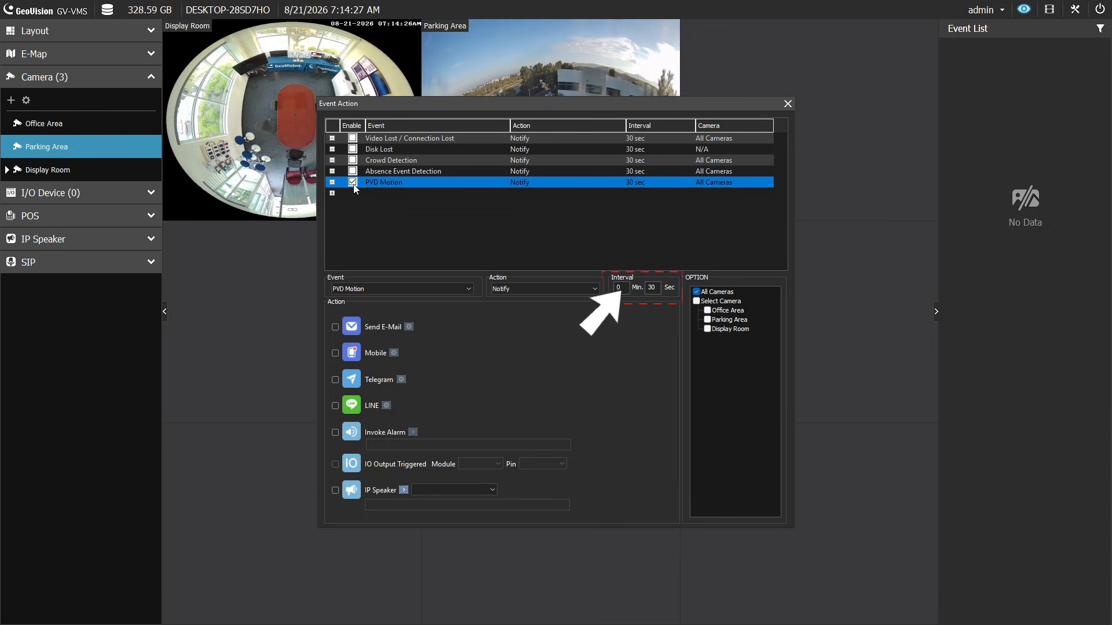
# Set the PVD Motion event's interval to 20 seconds and limit it to the Parking Area camera.
pyautogui.doubleClick(654, 289)
pyautogui.press('BackSpace')
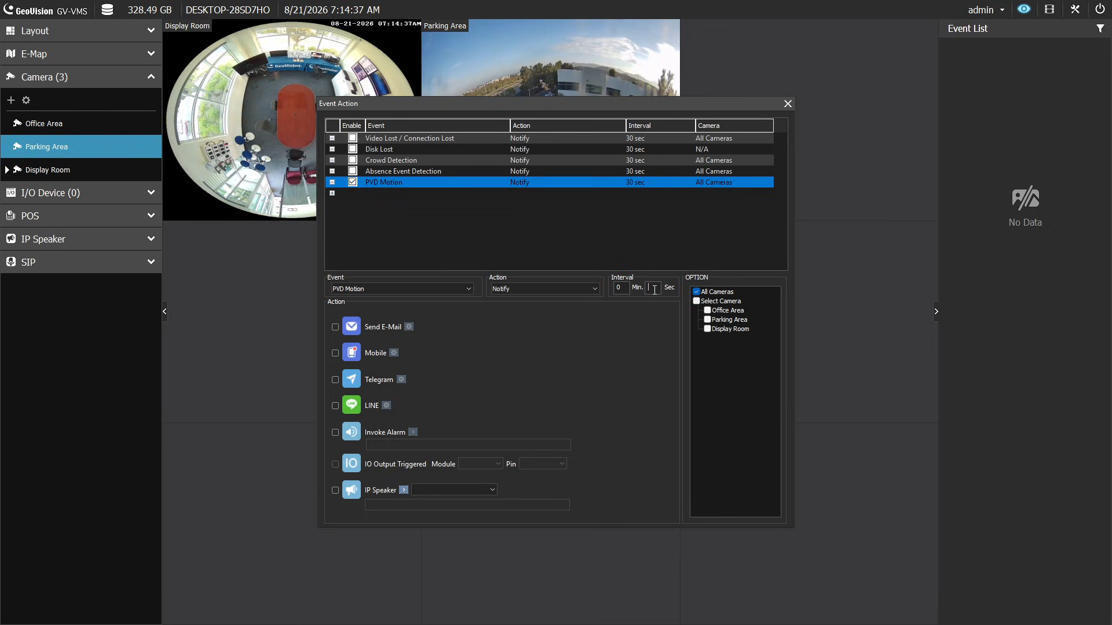
pyautogui.write('20')
pyautogui.click(707, 320)
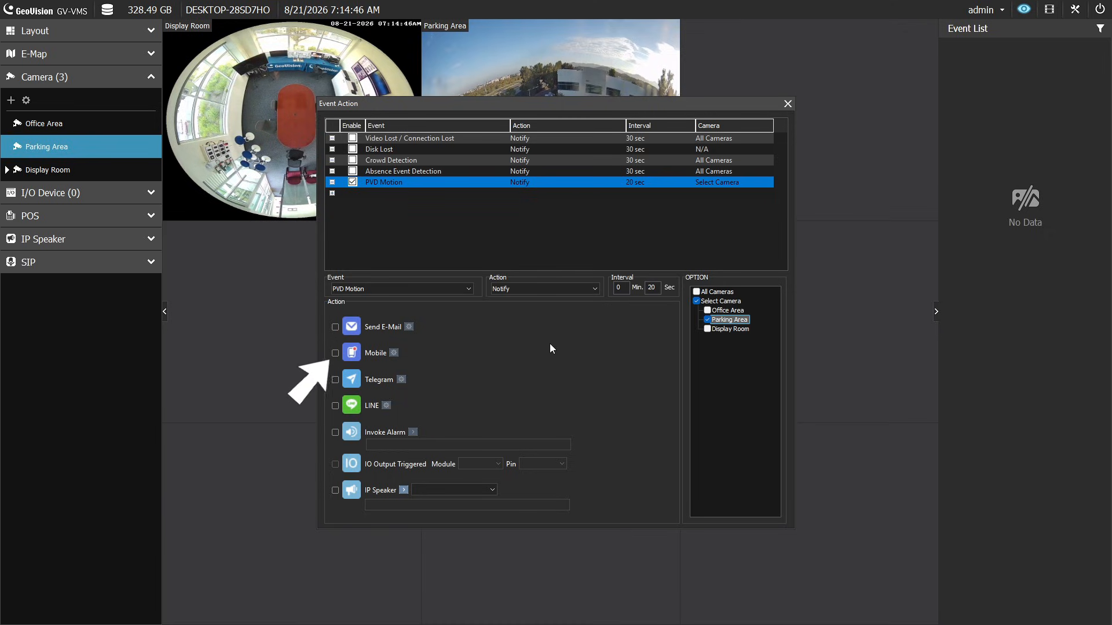
# Enable mobile notification for the PVD Motion event with the samsung SM-G990E phone selected, and close the event action settings.
pyautogui.click(335, 353)
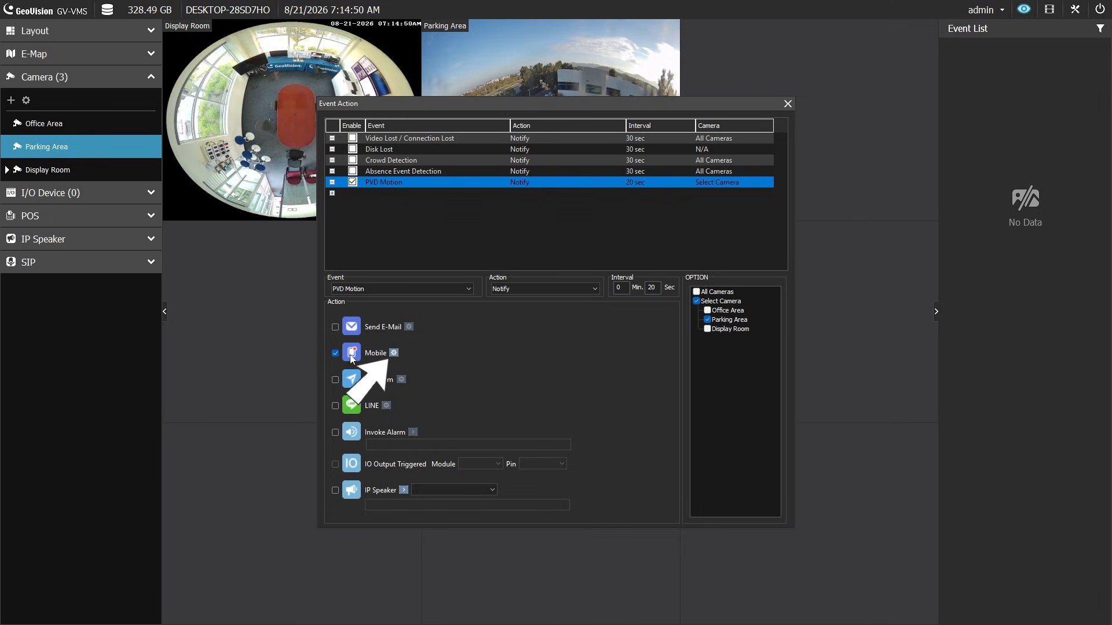
pyautogui.click(394, 354)
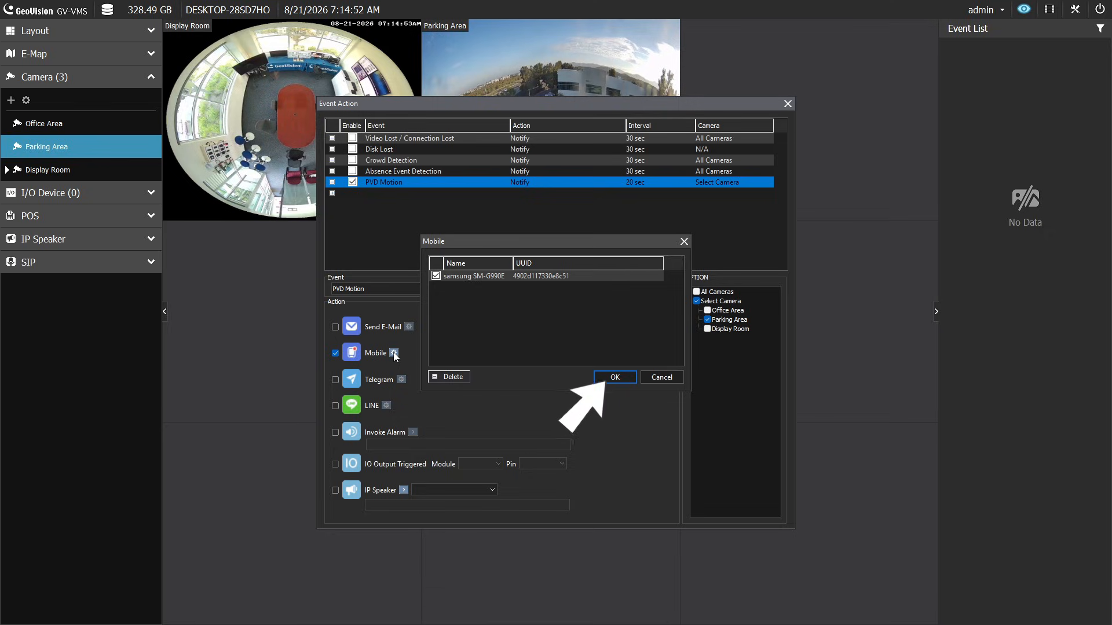
pyautogui.click(614, 377)
pyautogui.click(788, 104)
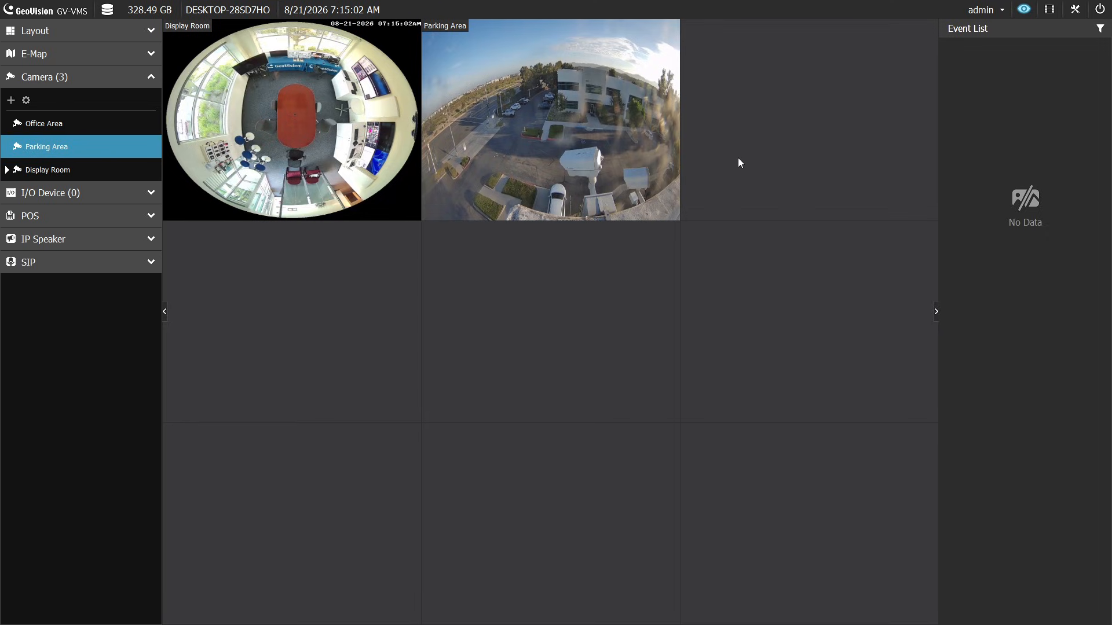
# Start monitoring on the Parking Area camera from its live view.
pyautogui.click(571, 205)
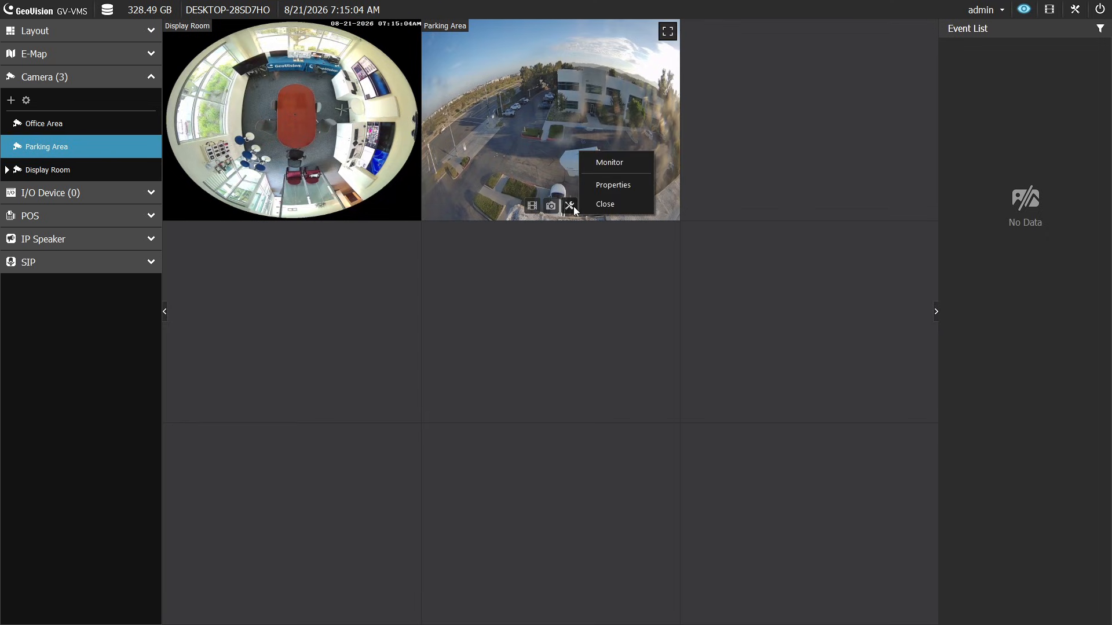
pyautogui.click(611, 167)
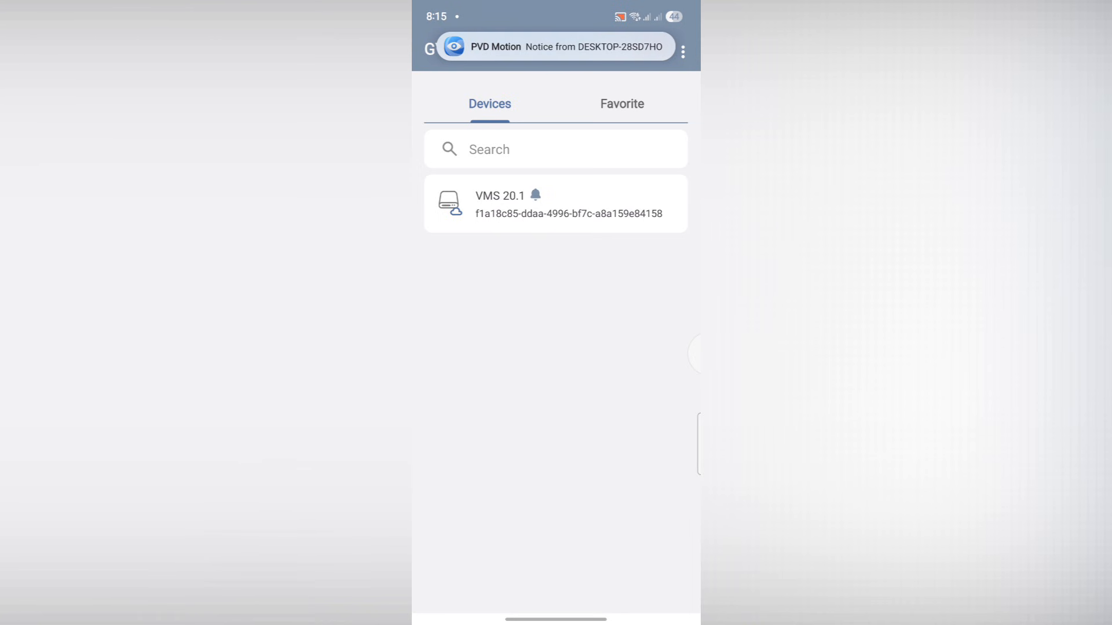
# Switch to the phone, expand the GV-Eye PVD Motion notification with its snapshot and open it.
pyautogui.moveTo(556, 7); pyautogui.dragTo(556, 289)
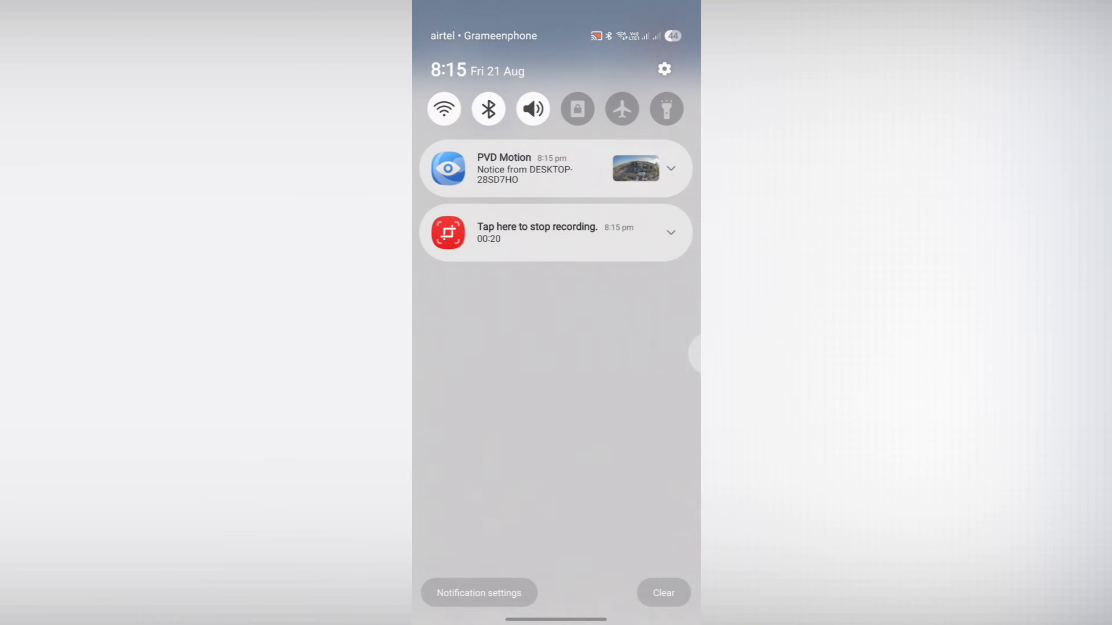
pyautogui.click(670, 170)
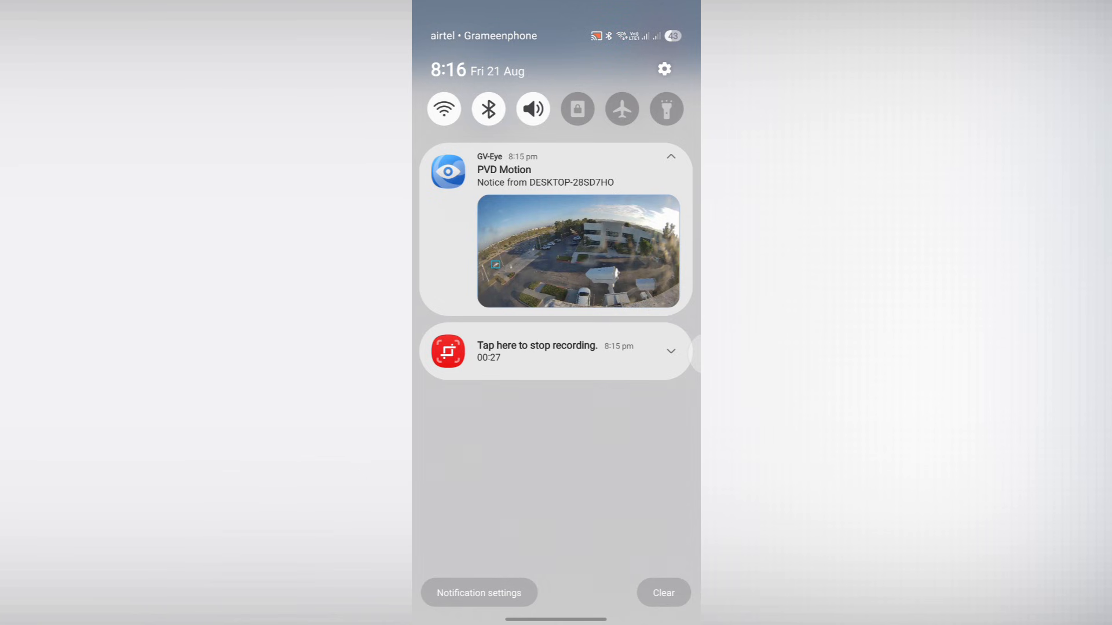
pyautogui.click(556, 231)
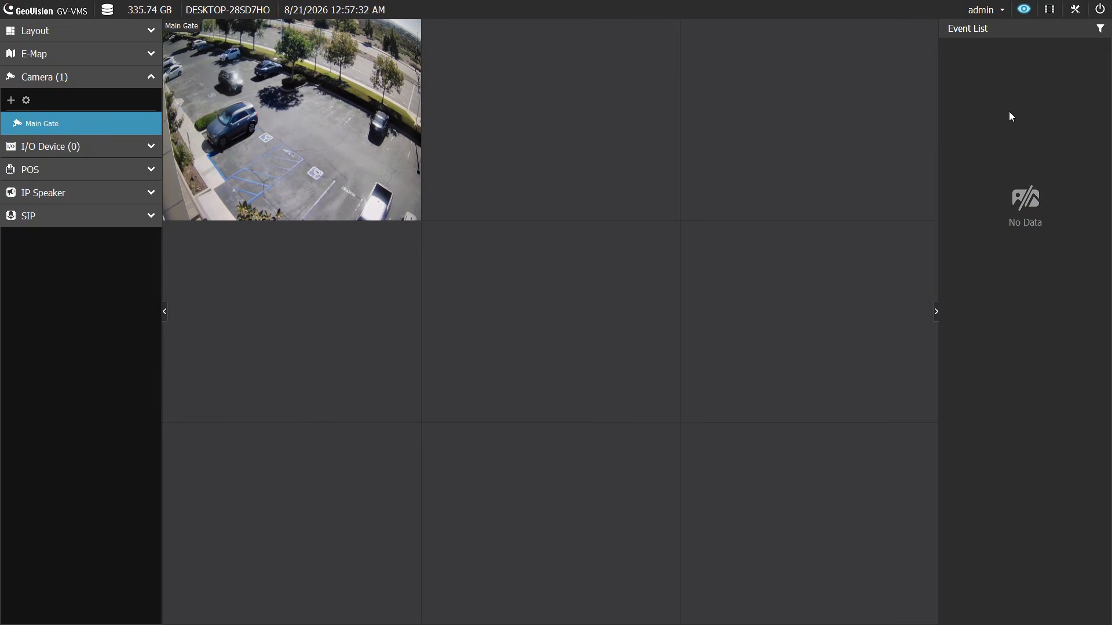
# Bring up the advanced motion detection setup for the Main Gate camera from the system's record settings.
pyautogui.click(1075, 10)
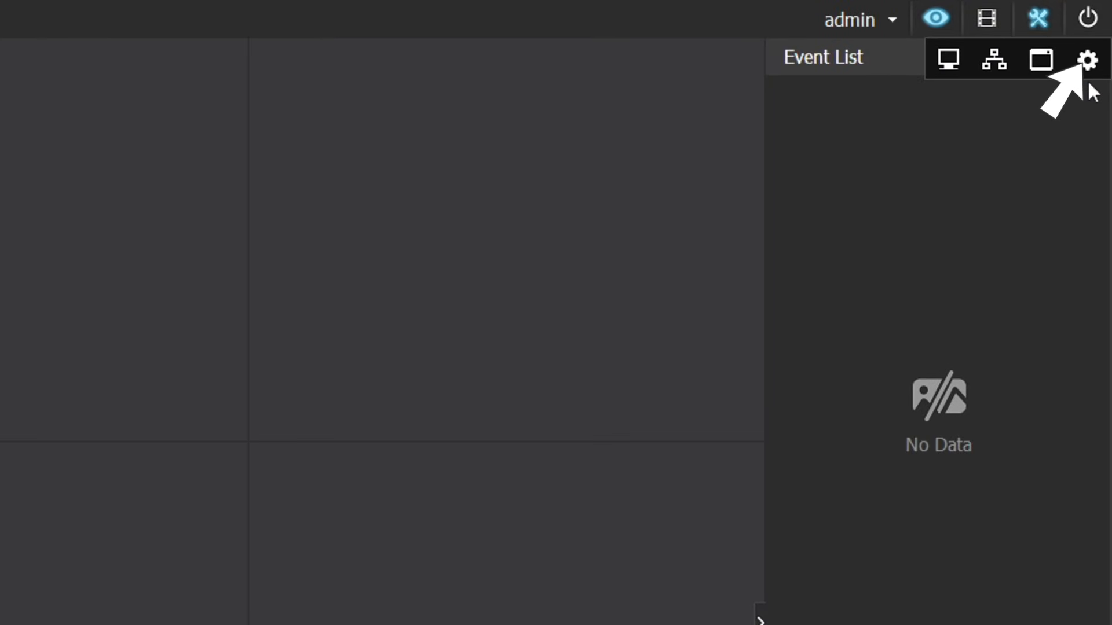
pyautogui.click(1088, 60)
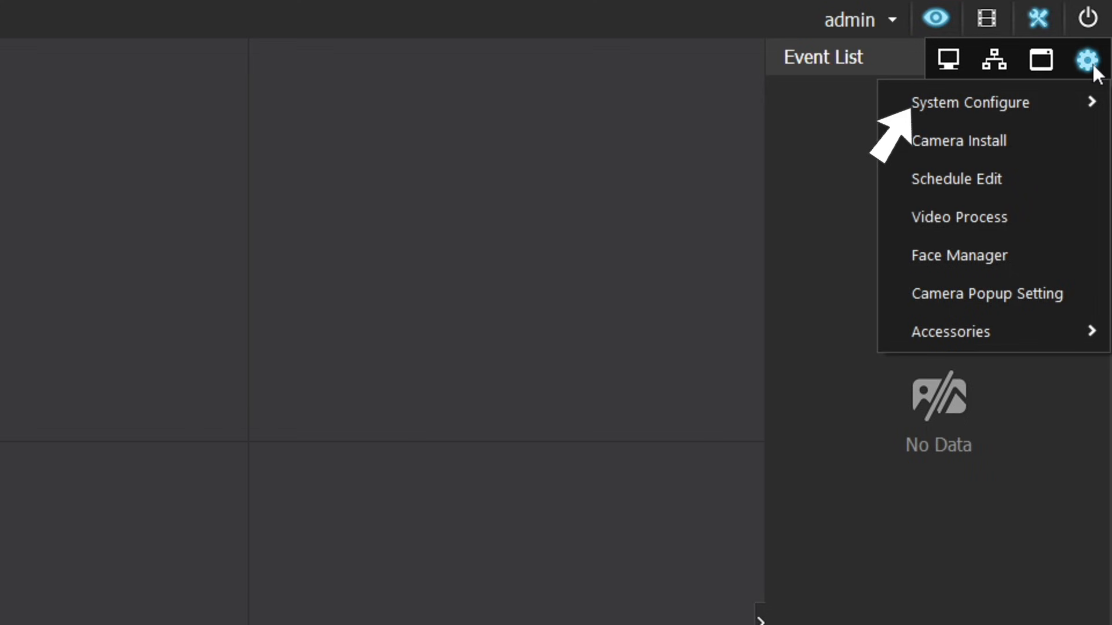
pyautogui.moveTo(1099, 103)
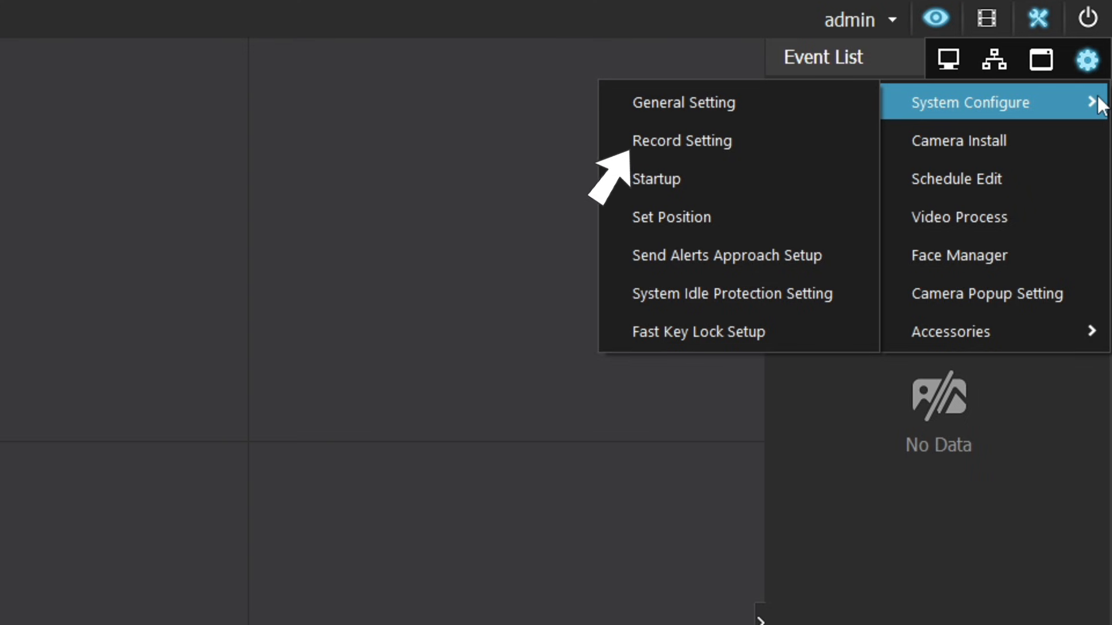
pyautogui.click(651, 140)
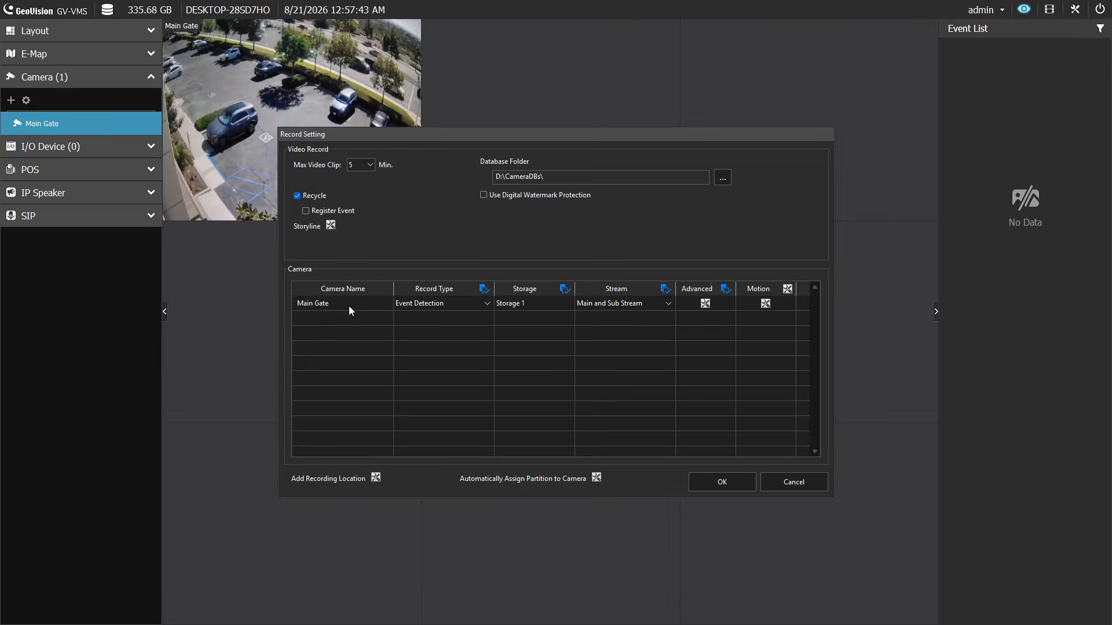
pyautogui.click(340, 307)
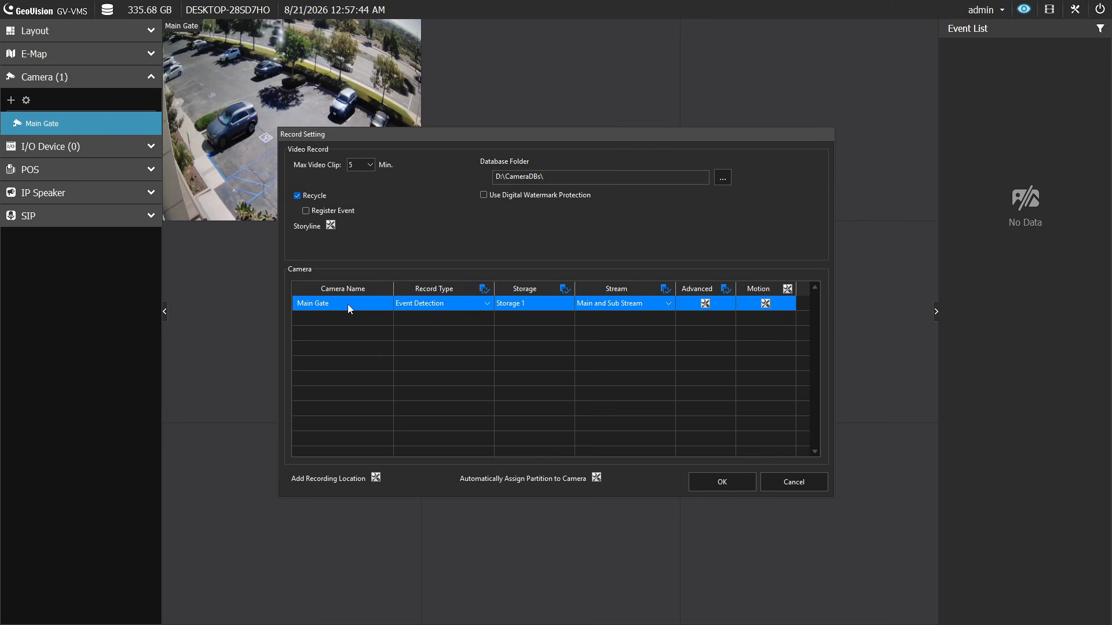
pyautogui.click(765, 304)
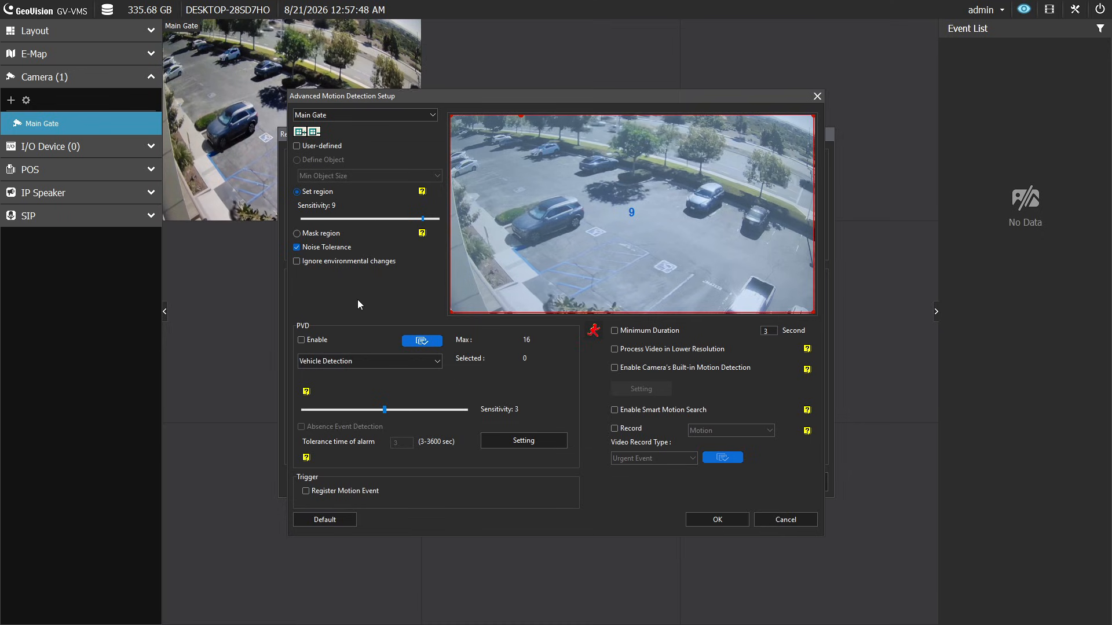
# Enable PVD for the Main Gate camera with Vehicle Detection as the detection type.
pyautogui.click(301, 340)
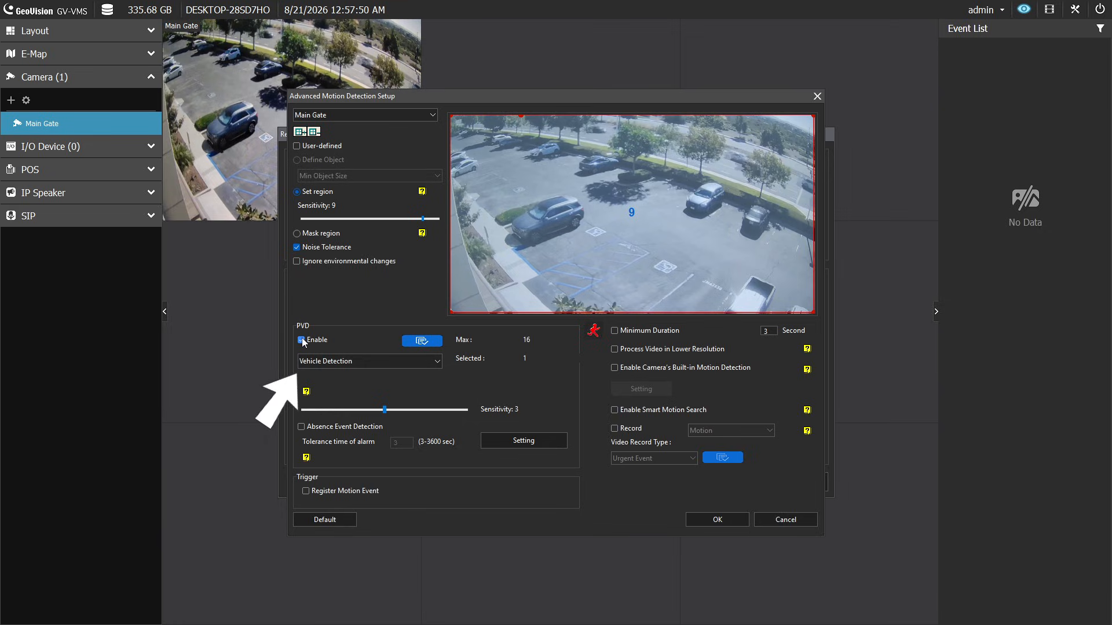
pyautogui.click(352, 359)
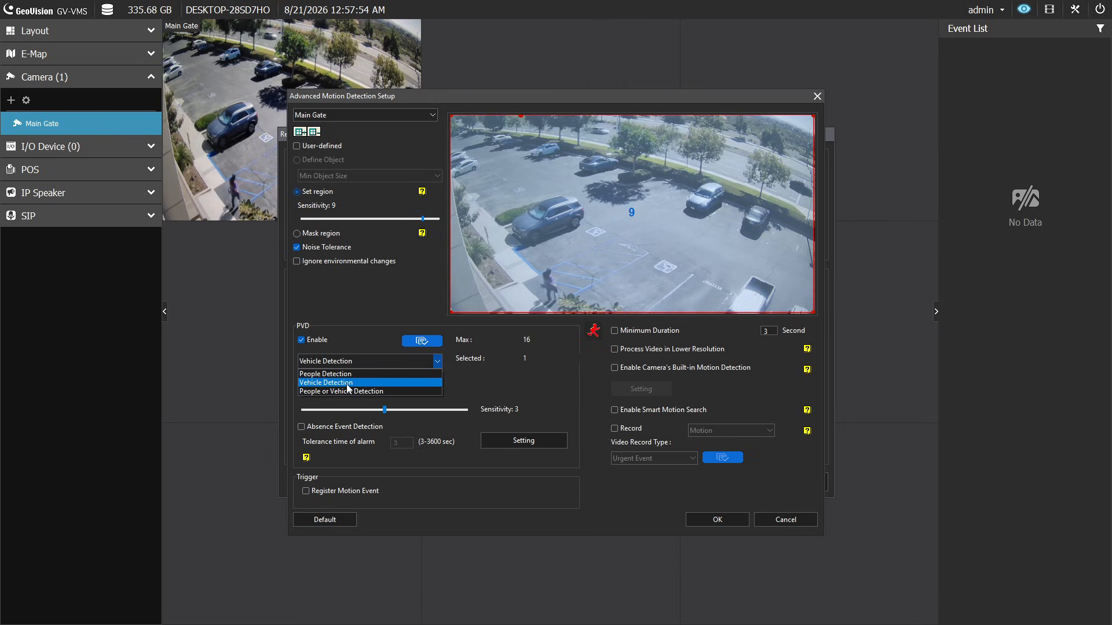
pyautogui.click(347, 384)
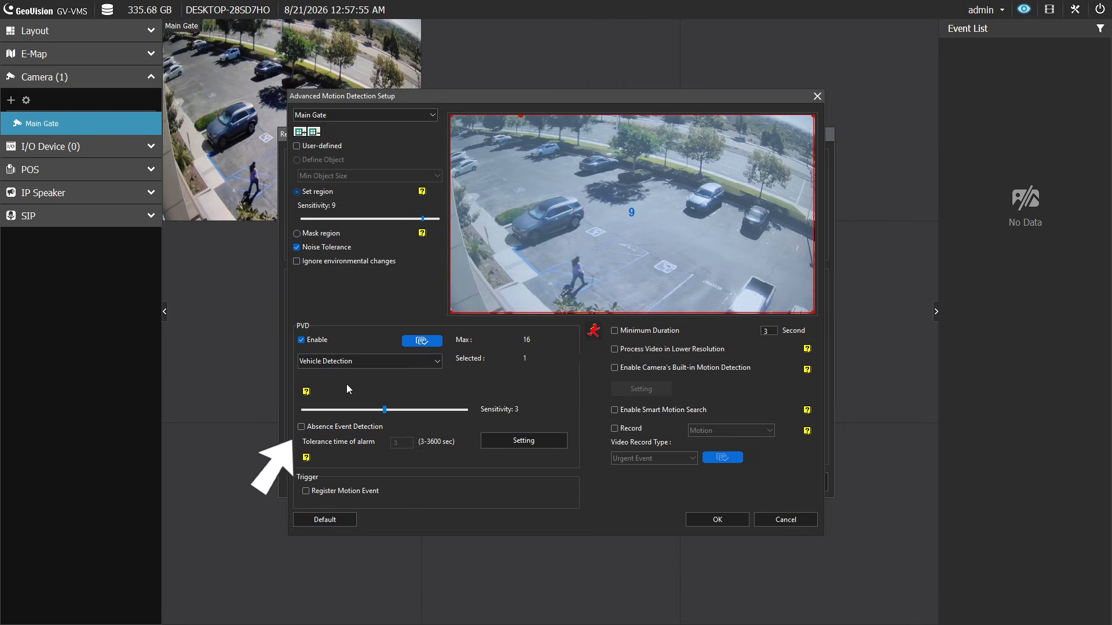
# Enable Absence Event Detection and set its alarm tolerance time to 5 seconds.
pyautogui.click(301, 427)
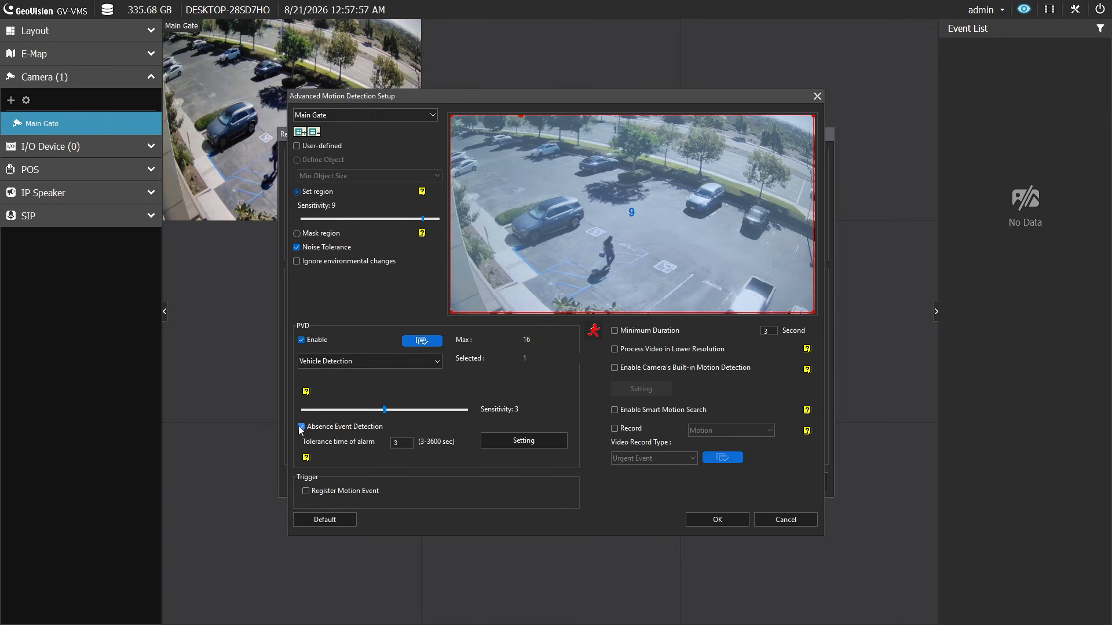
pyautogui.click(410, 443)
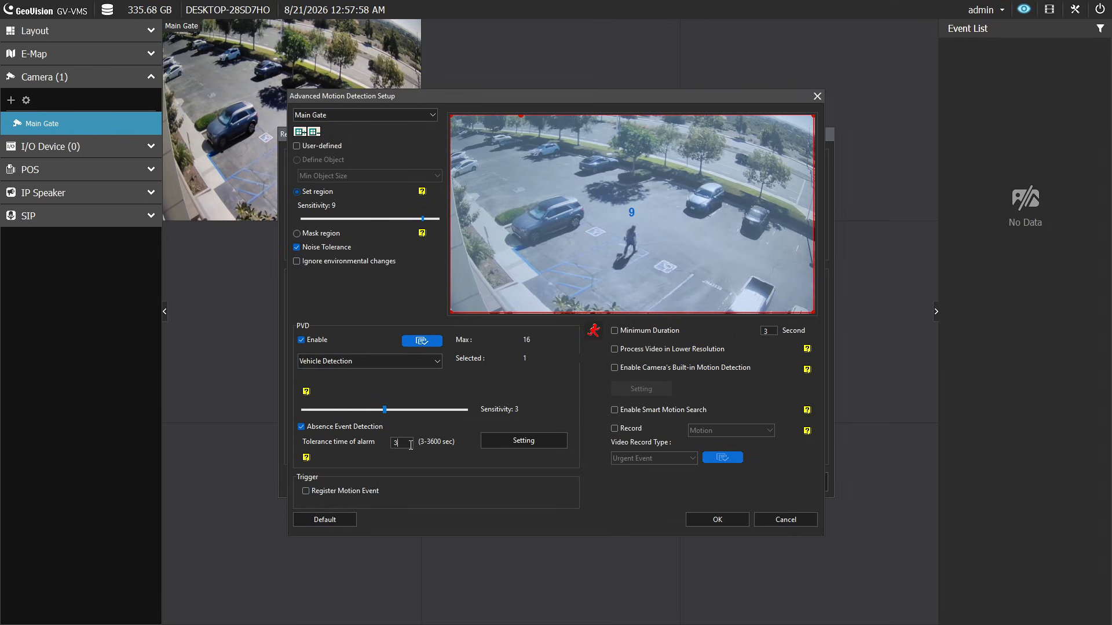
pyautogui.press('BackSpace')
pyautogui.write('5')
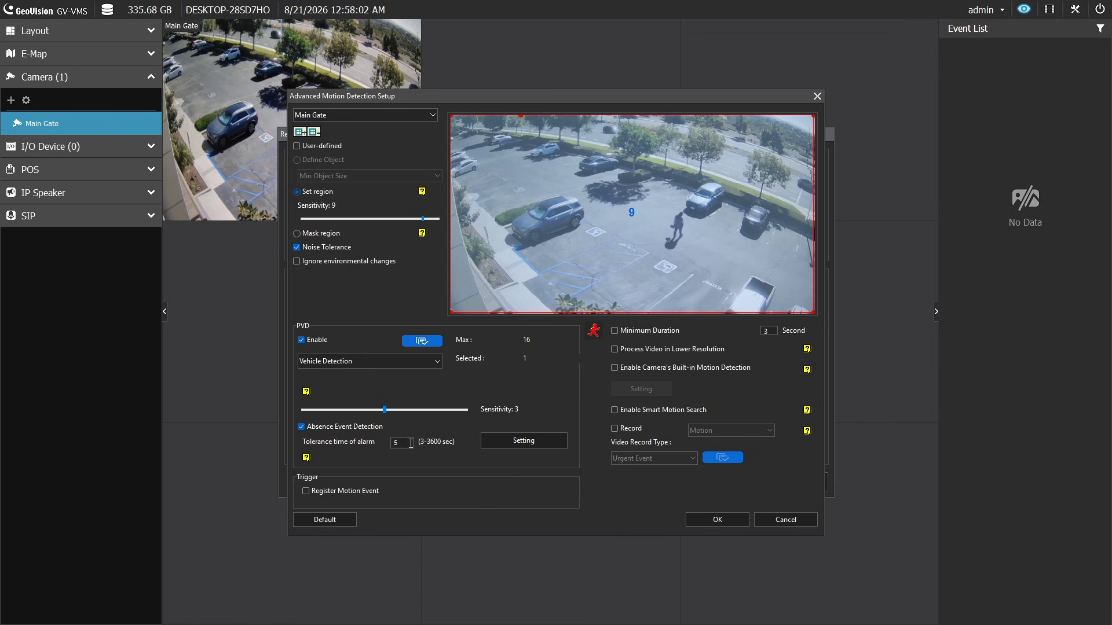
# In the detailed PVD settings, turn on Show Rect, choose ROI as the region type and accept the settings.
pyautogui.click(521, 446)
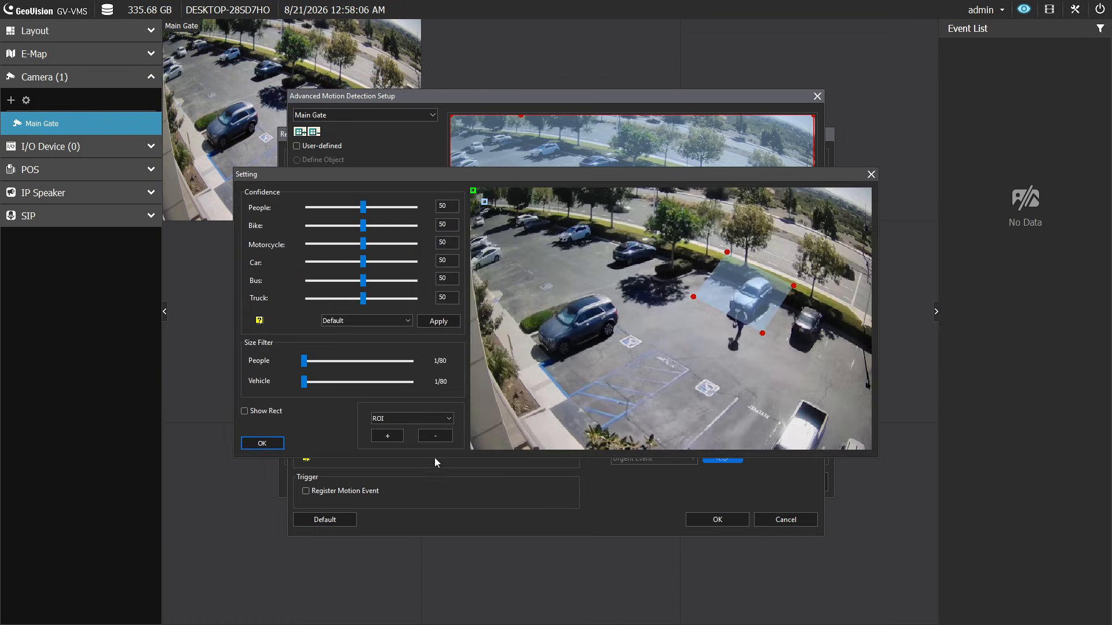
pyautogui.moveTo(303, 361); pyautogui.dragTo(279, 387)
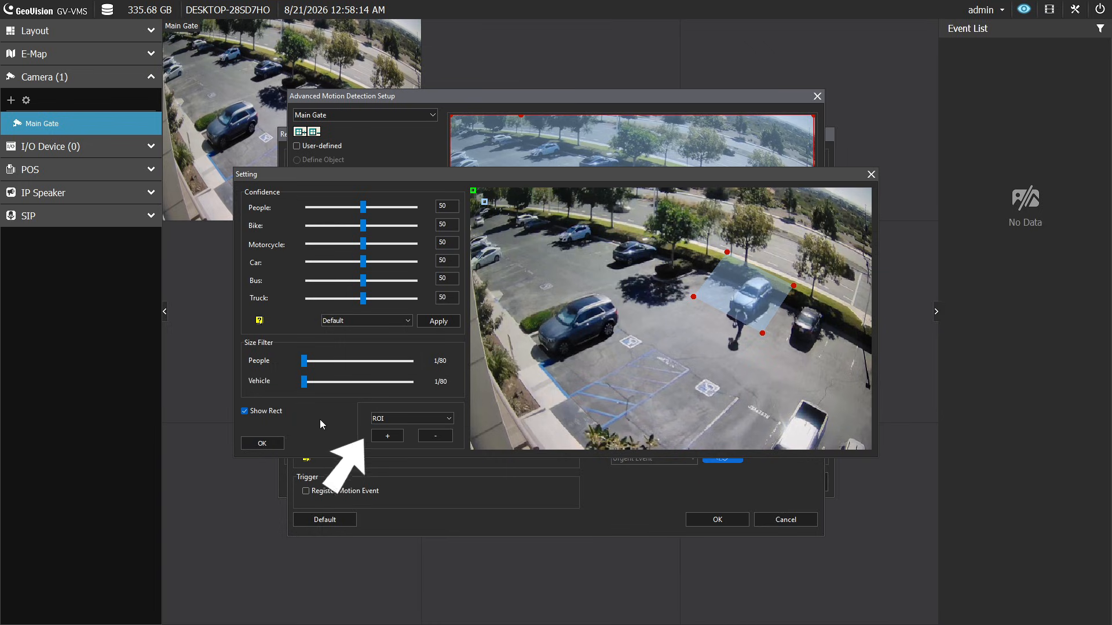
pyautogui.click(398, 418)
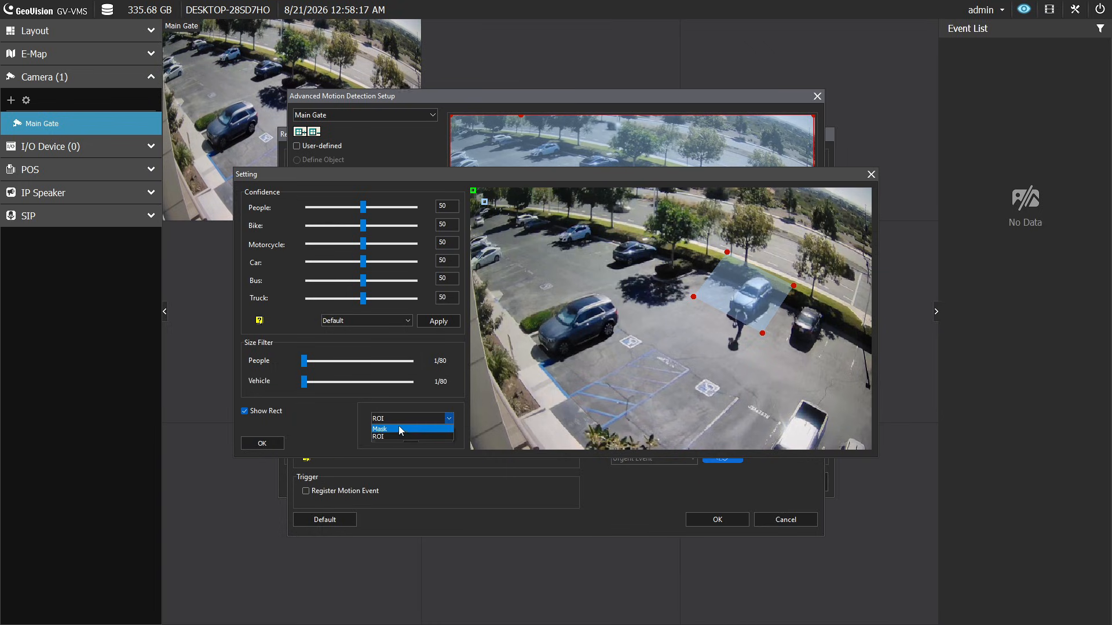
pyautogui.click(396, 436)
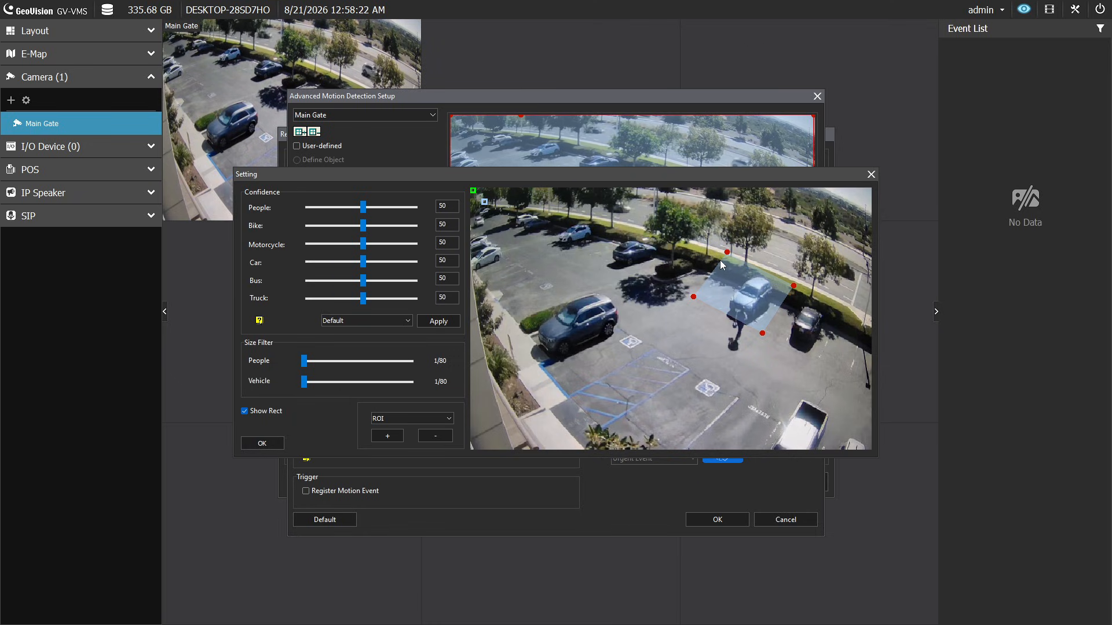
pyautogui.click(256, 444)
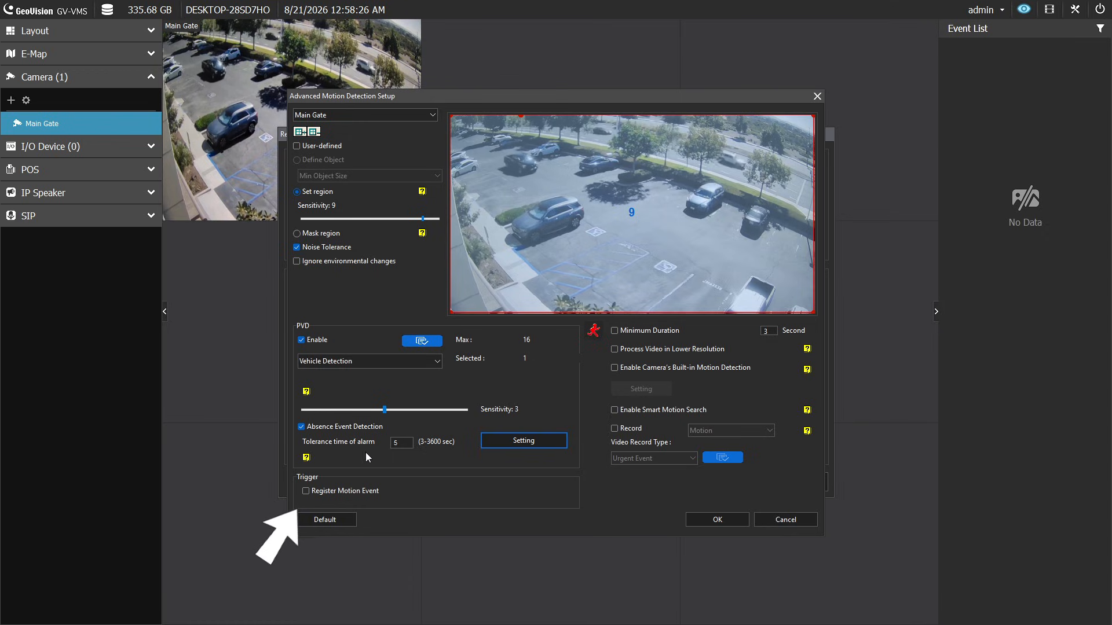
# Register motion events as a trigger, enable recording with PVD Motion as the recording trigger, and acknowledge the notice.
pyautogui.click(306, 491)
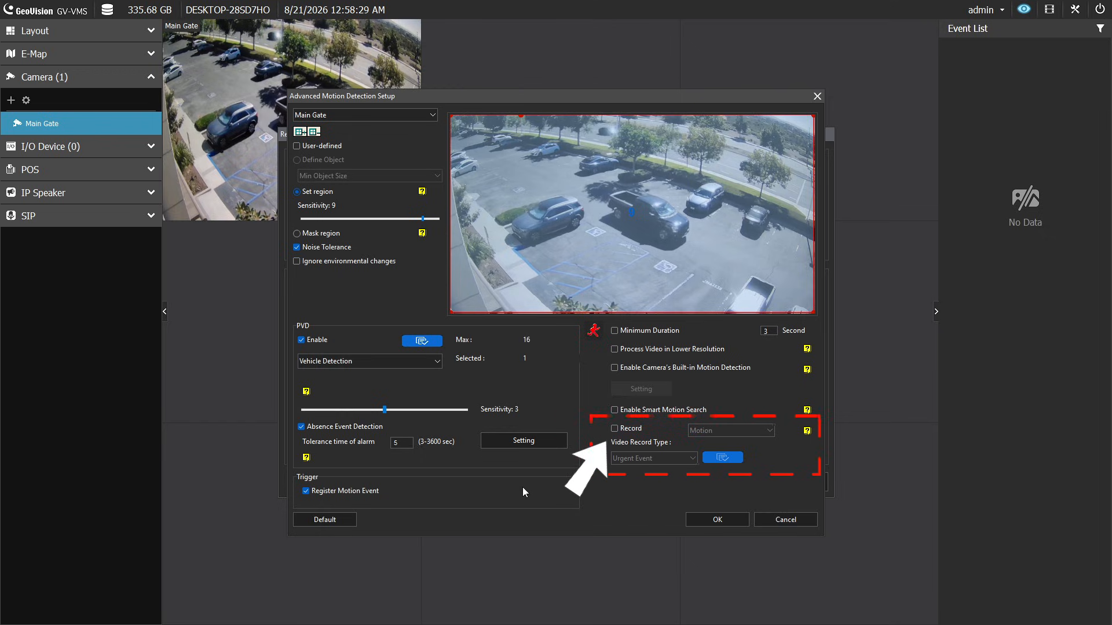
pyautogui.click(615, 429)
pyautogui.click(752, 428)
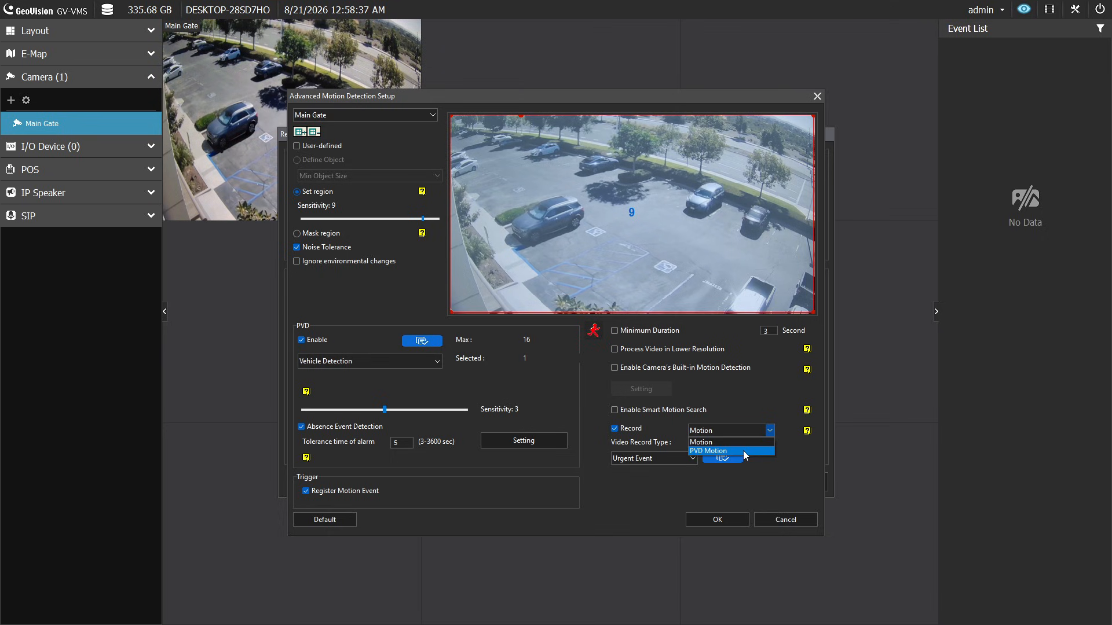
pyautogui.click(743, 450)
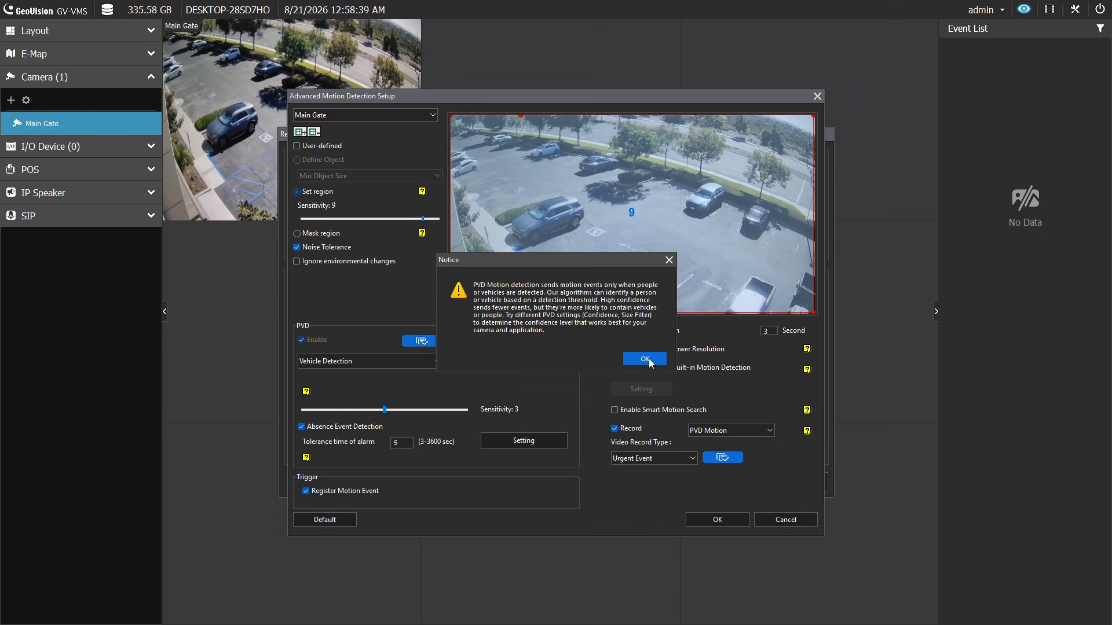
pyautogui.click(647, 359)
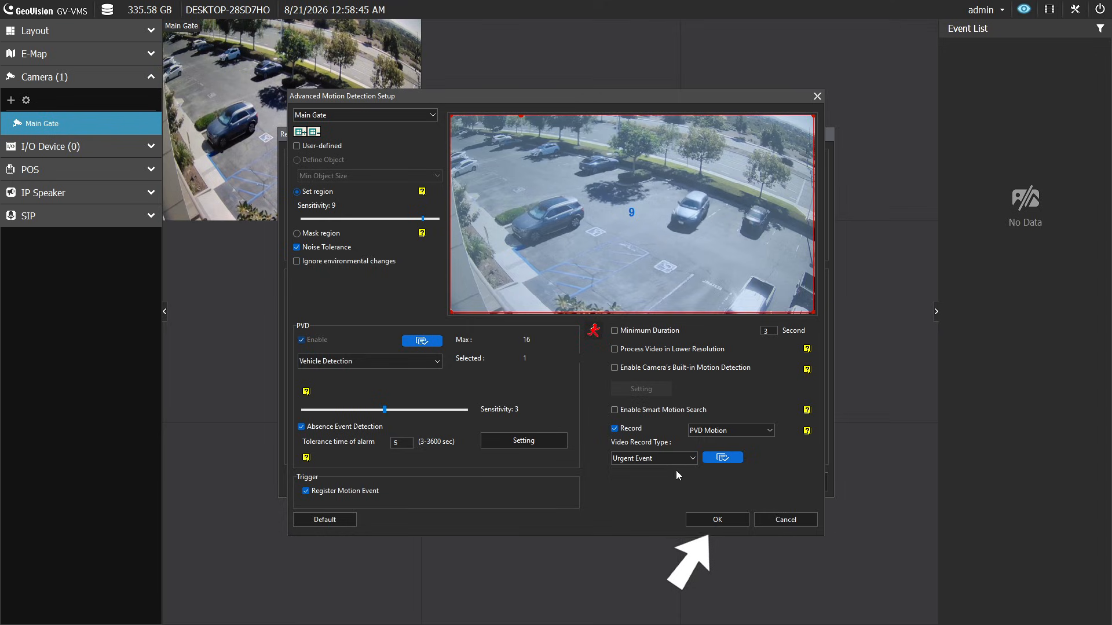
# Save the advanced motion detection and record settings, and start monitoring on the Main Gate camera.
pyautogui.click(707, 520)
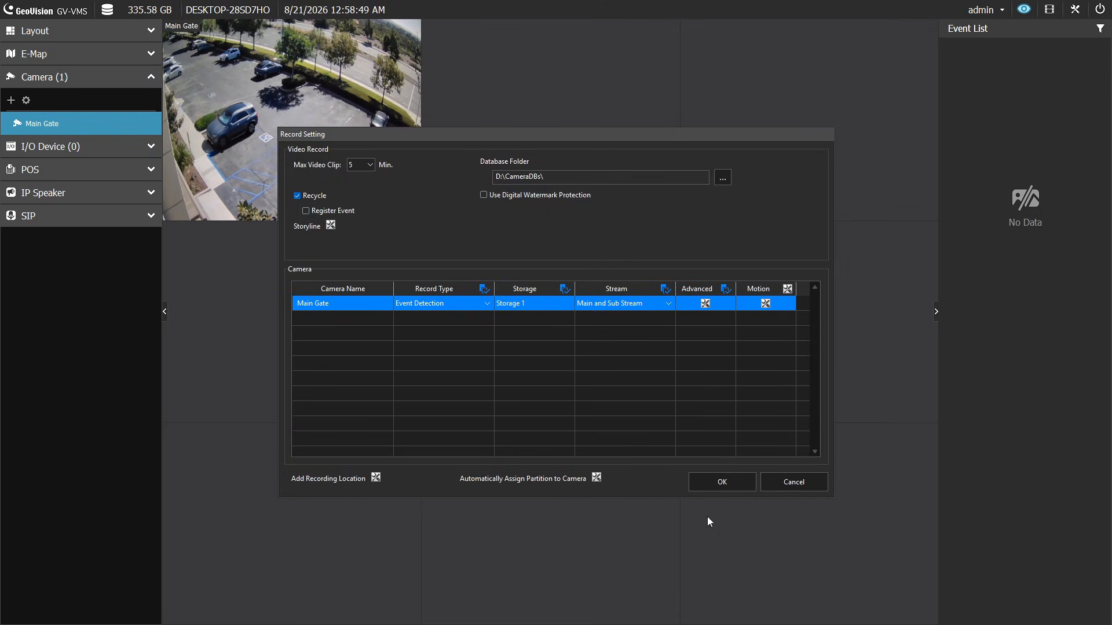
pyautogui.click(721, 478)
pyautogui.click(651, 352)
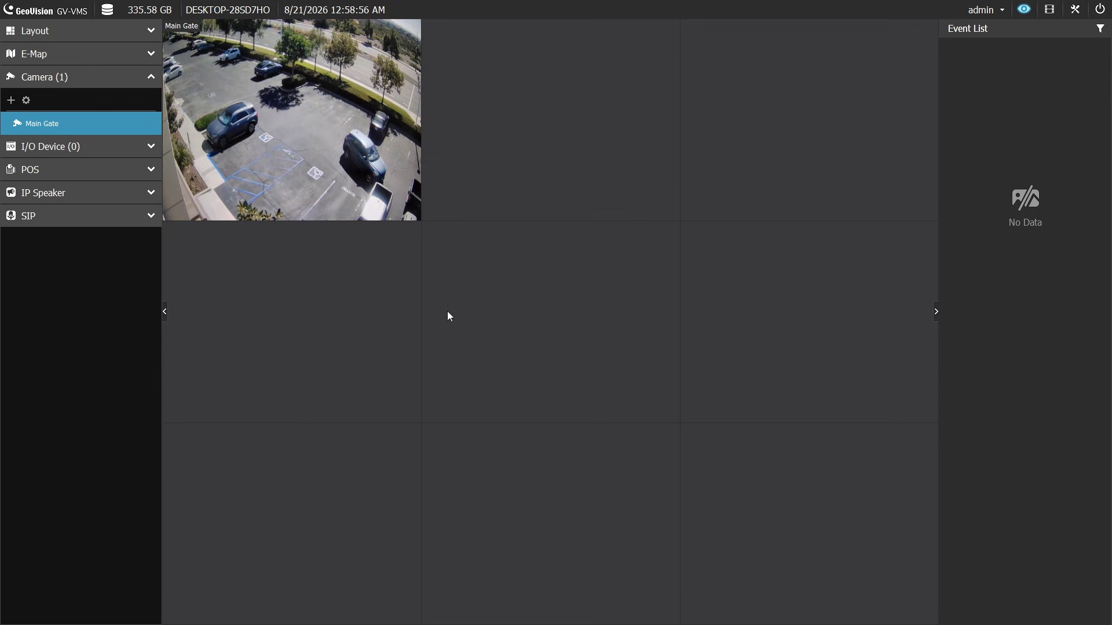
pyautogui.click(319, 206)
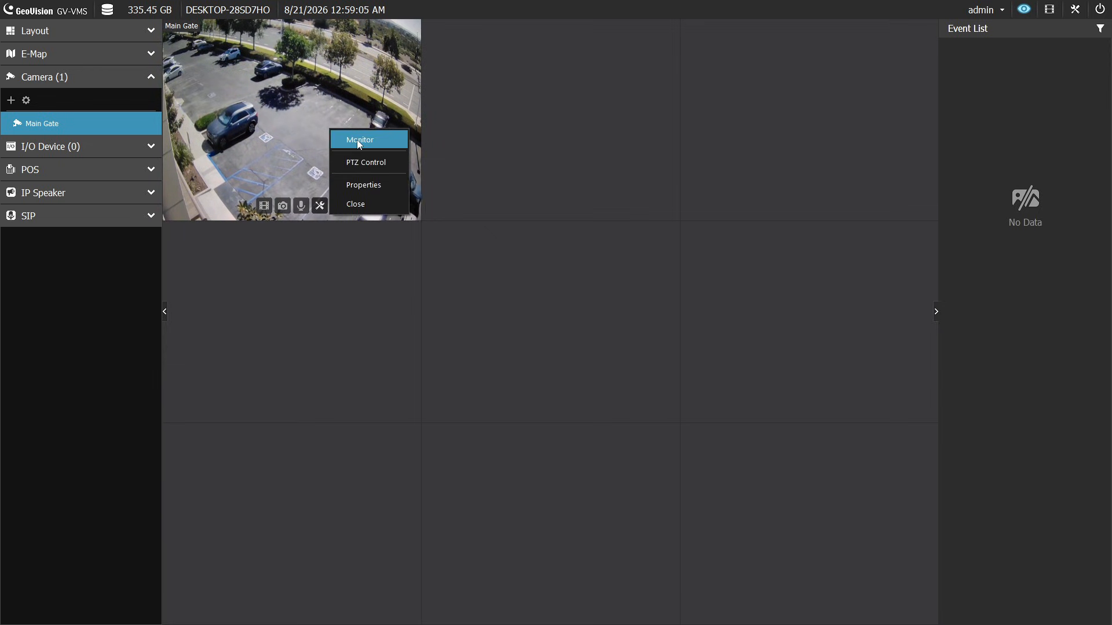
pyautogui.click(382, 141)
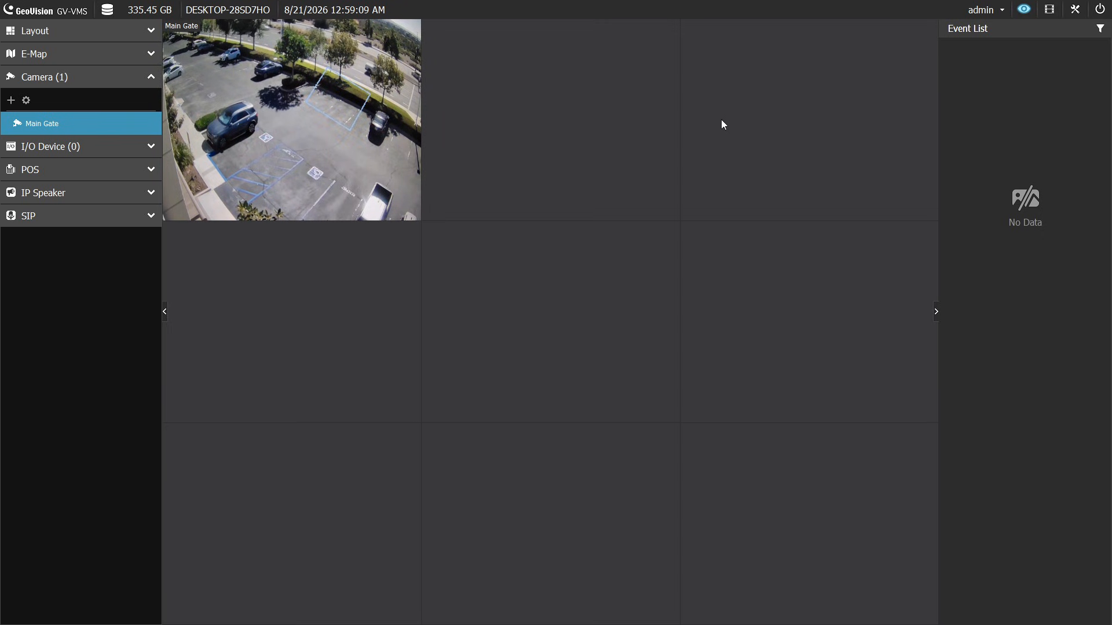
# Review the AI Events choices in the Event List's filter and accept the filter.
pyautogui.click(1099, 28)
pyautogui.scroll(-3, 534, 366)
pyautogui.scroll(-2, 521, 362)
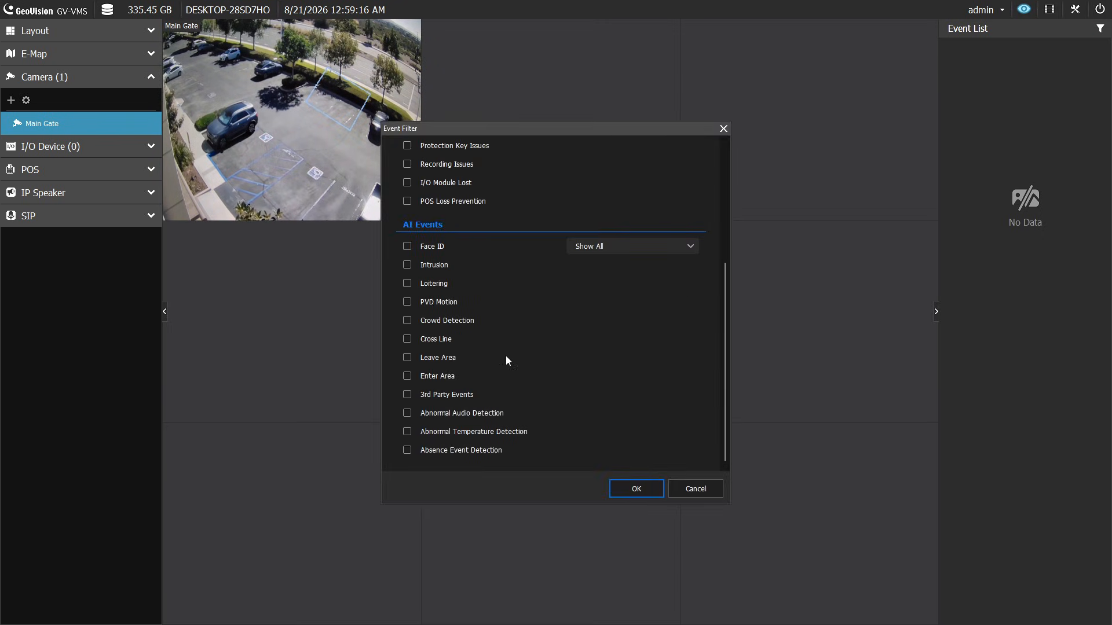
pyautogui.click(631, 488)
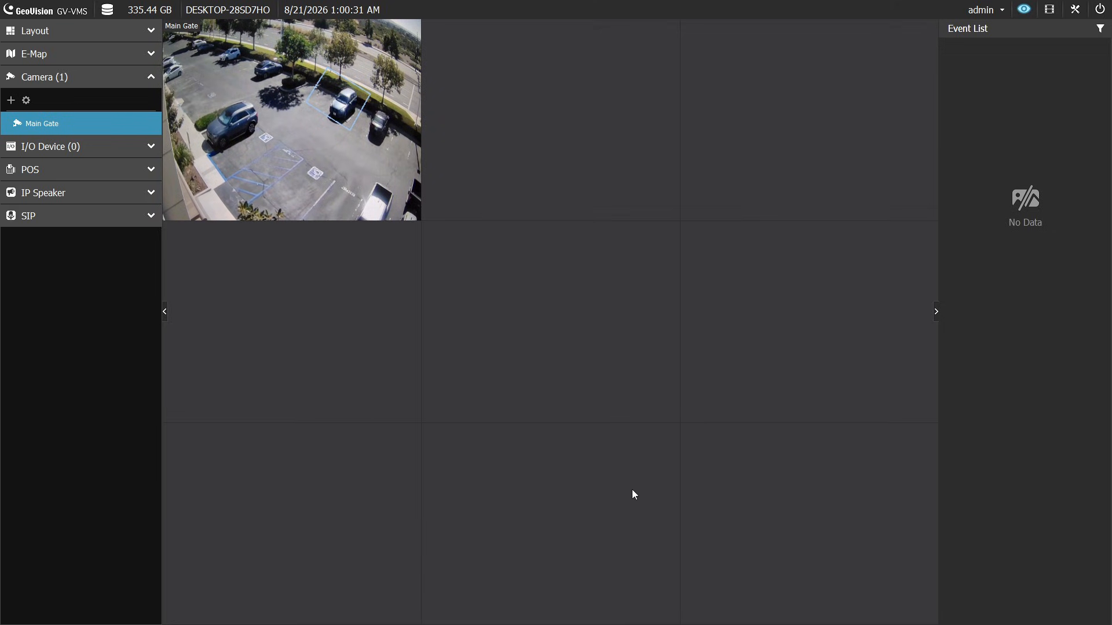